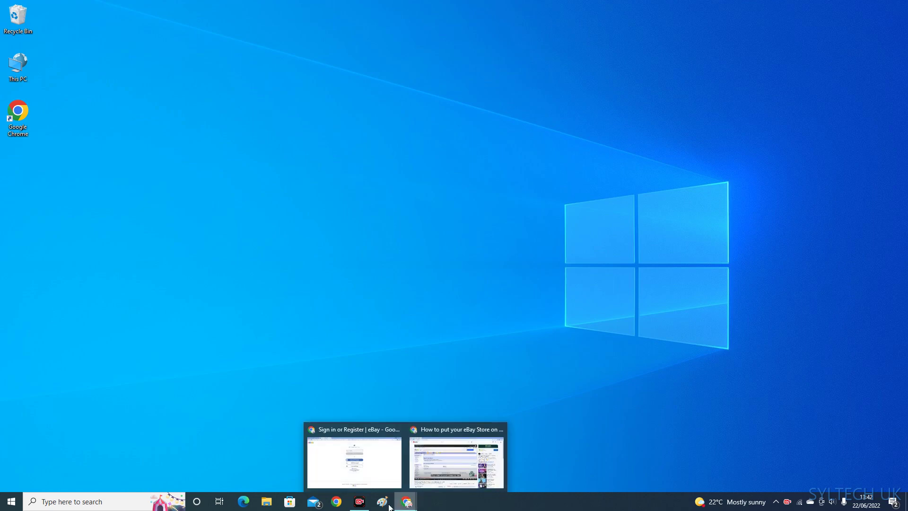
Step: Bring the Chrome window with the eBay sign-in page to the front
{"action": "left_click", "coordinate": [368, 462]}
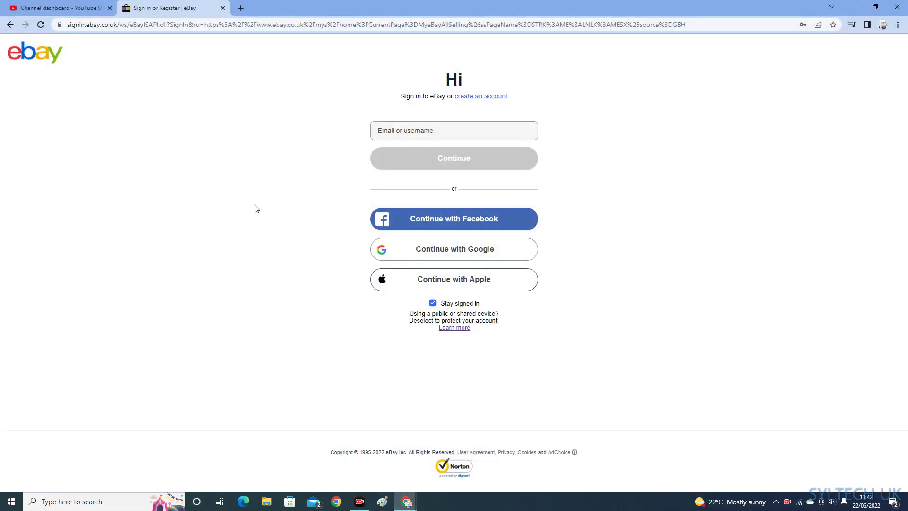
Step: Sign in with the saved email and autofilled password to reach the Seller Hub overview
{"action": "left_click", "coordinate": [423, 129]}
{"action": "left_click", "coordinate": [466, 210]}
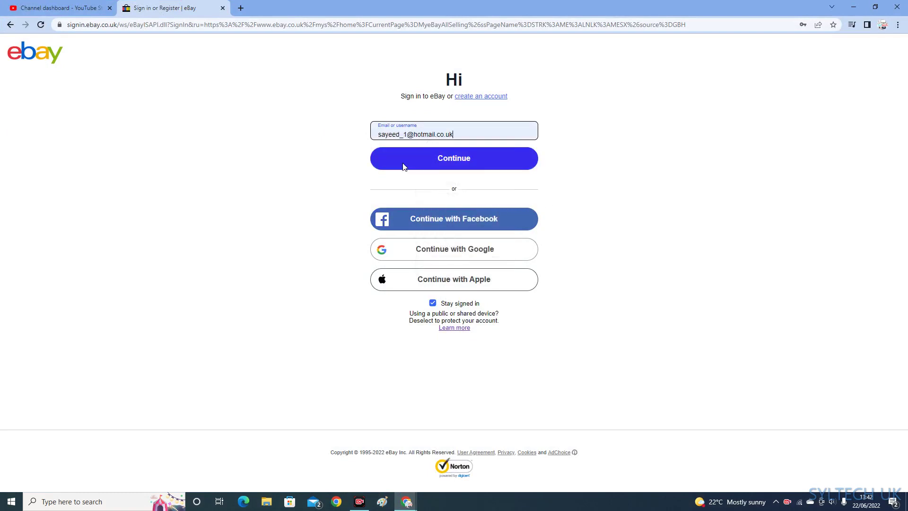
{"action": "left_click", "coordinate": [468, 158]}
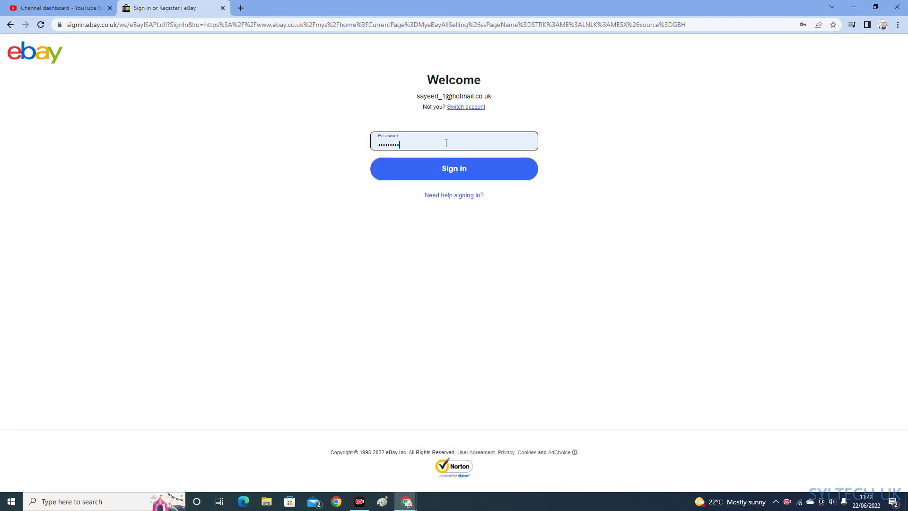
{"action": "left_click", "coordinate": [454, 170]}
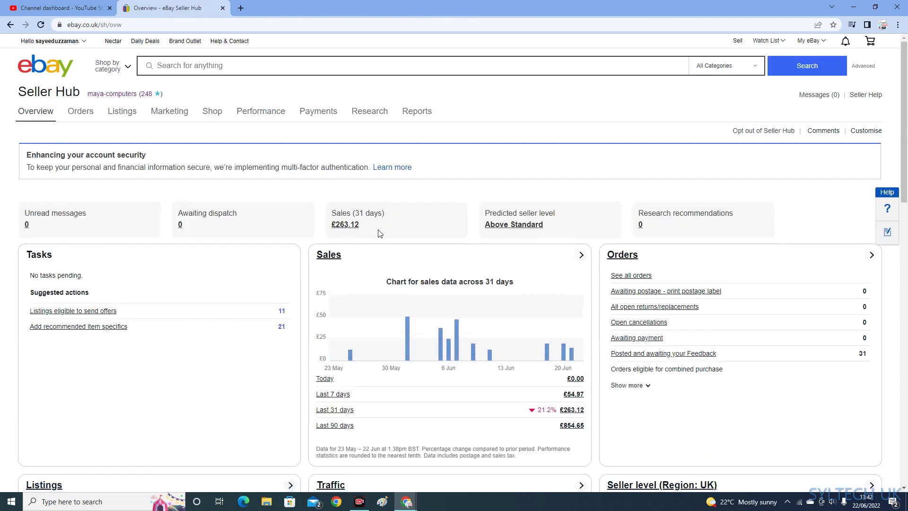
{"action": "scroll", "coordinate": [323, 284], "scroll_direction": "down", "scroll_amount": 5}
{"action": "scroll", "coordinate": [323, 284], "scroll_direction": "down", "scroll_amount": 5}
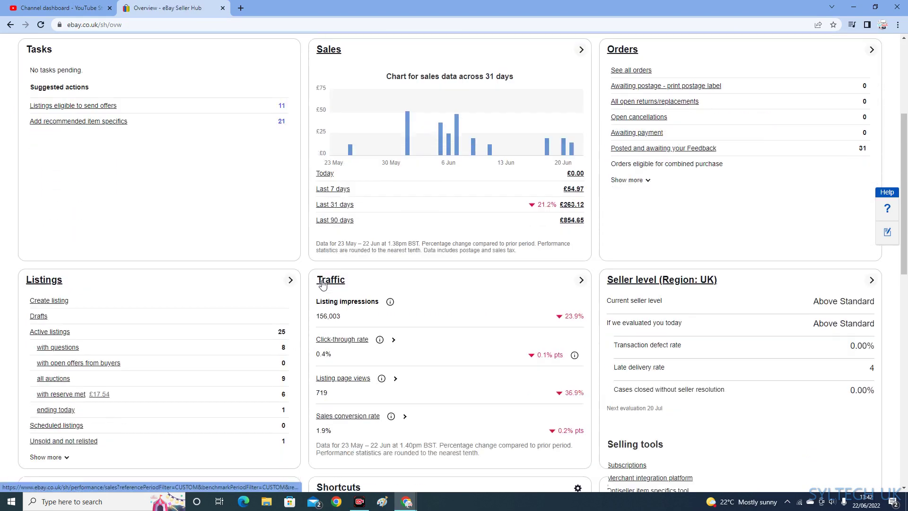
{"action": "scroll", "coordinate": [322, 284], "scroll_direction": "down", "scroll_amount": 2}
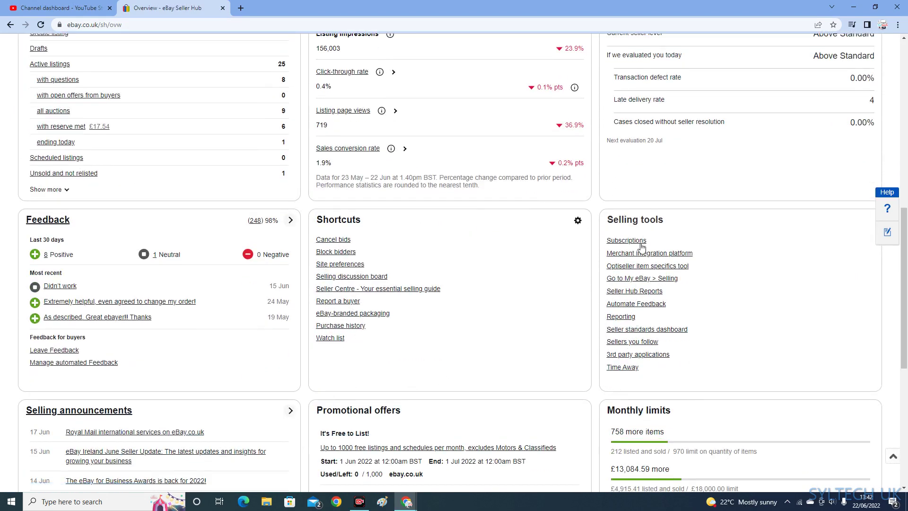
{"action": "scroll", "coordinate": [638, 369], "scroll_direction": "down", "scroll_amount": 3}
{"action": "scroll", "coordinate": [604, 373], "scroll_direction": "down", "scroll_amount": 3}
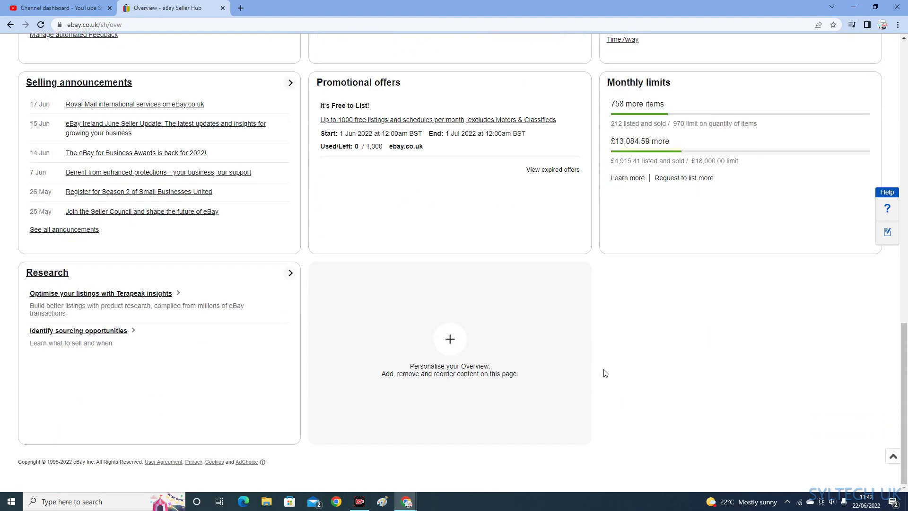
{"action": "scroll", "coordinate": [613, 369], "scroll_direction": "up", "scroll_amount": 2}
{"action": "scroll", "coordinate": [639, 347], "scroll_direction": "up", "scroll_amount": 2}
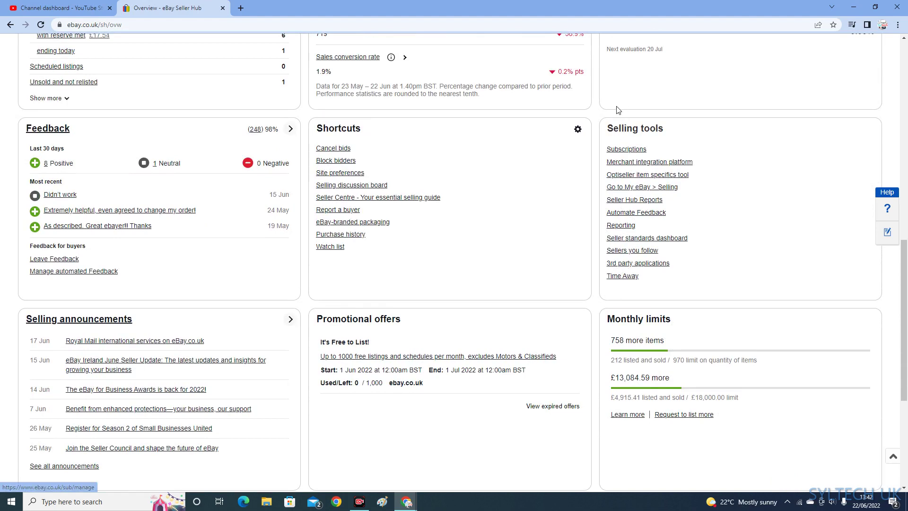
Step: Bring up the account dropdown with account settings and sign-out options
{"action": "left_click_drag", "start_coordinate": [607, 132], "coordinate": [673, 127]}
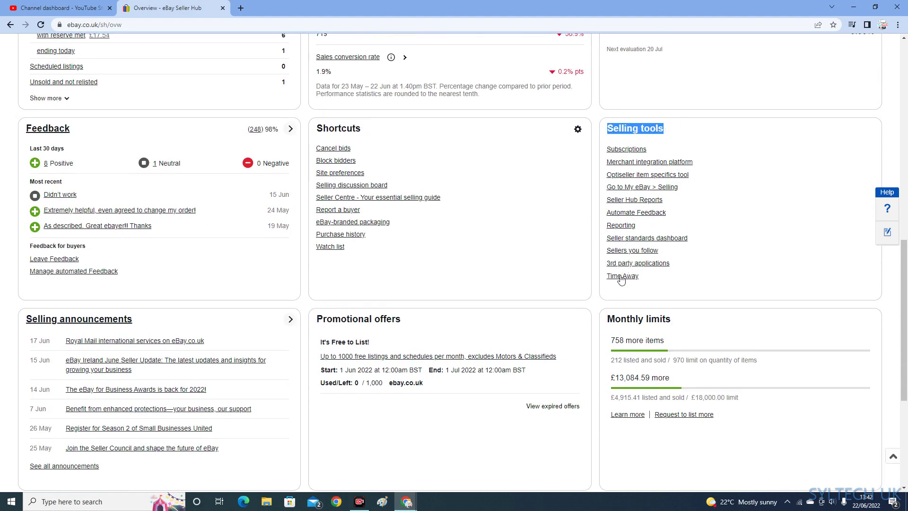
{"action": "scroll", "coordinate": [75, 191], "scroll_direction": "up", "scroll_amount": 8}
{"action": "scroll", "coordinate": [75, 192], "scroll_direction": "up", "scroll_amount": 8}
{"action": "scroll", "coordinate": [242, 172], "scroll_direction": "up", "scroll_amount": 5}
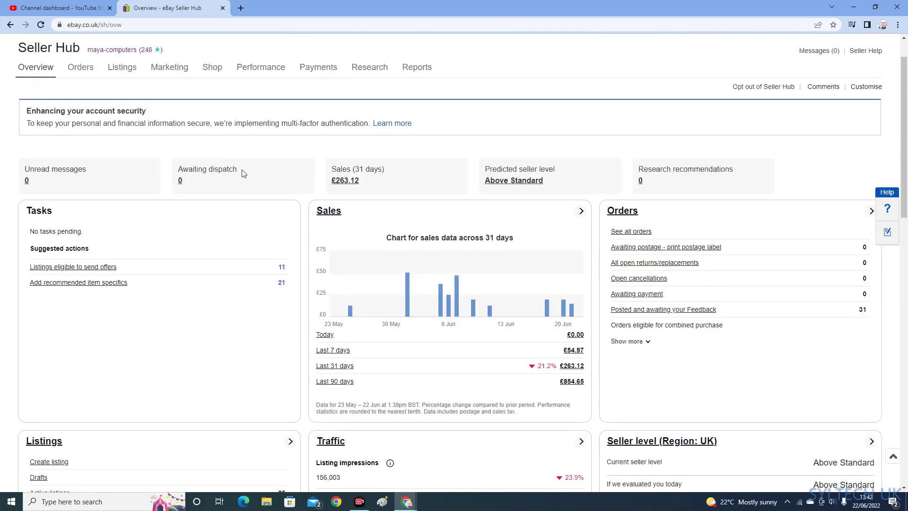
{"action": "scroll", "coordinate": [242, 172], "scroll_direction": "up", "scroll_amount": 2}
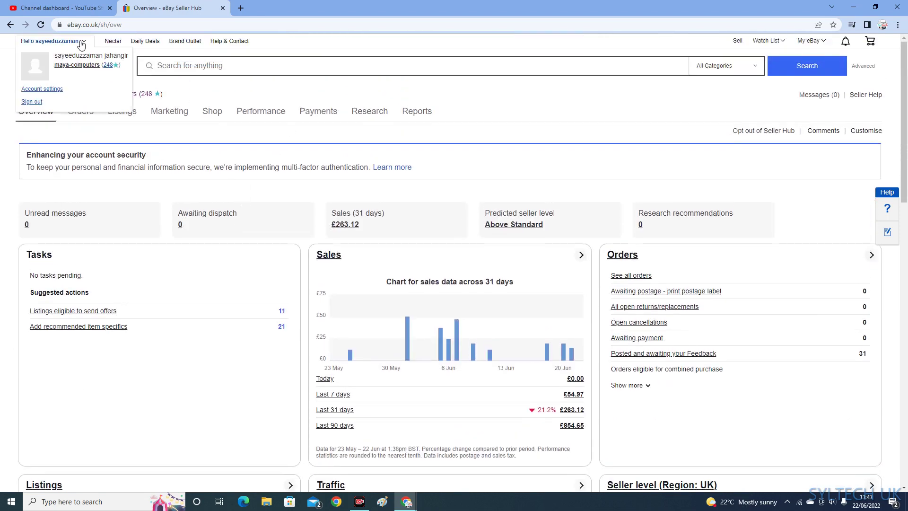
Step: Go to Account settings and open Time Away under Selling, showing nothing scheduled
{"action": "left_click", "coordinate": [50, 90]}
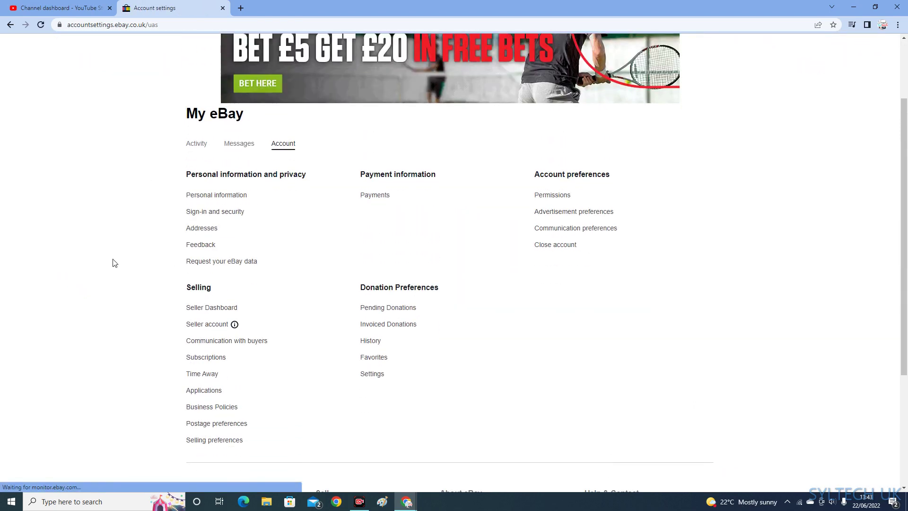
{"action": "scroll", "coordinate": [113, 263], "scroll_direction": "down", "scroll_amount": 3}
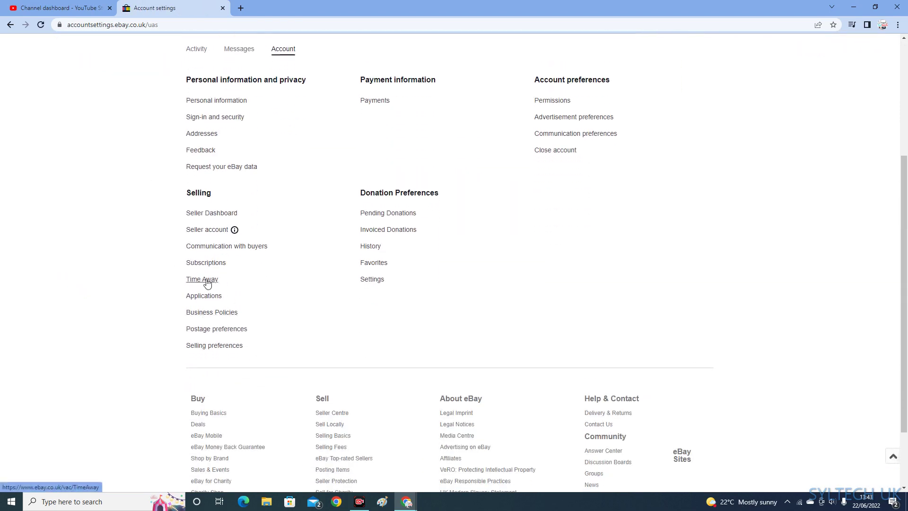
{"action": "left_click", "coordinate": [202, 279]}
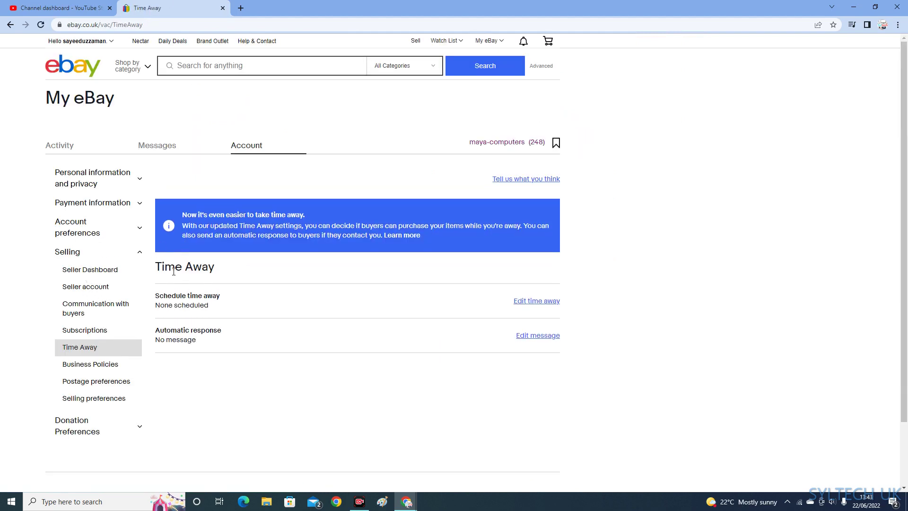
{"action": "left_click_drag", "start_coordinate": [155, 266], "coordinate": [216, 268]}
{"action": "left_click", "coordinate": [291, 270]}
{"action": "scroll", "coordinate": [241, 298], "scroll_direction": "down", "scroll_amount": 2}
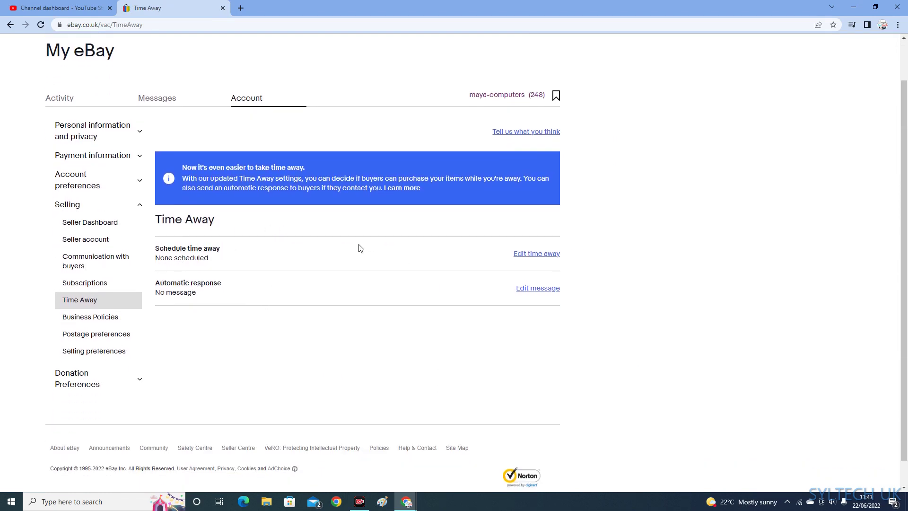
Step: Start scheduling time away and choose 'Allow sales for up to 15 days', revealing the date fields
{"action": "left_click", "coordinate": [535, 253]}
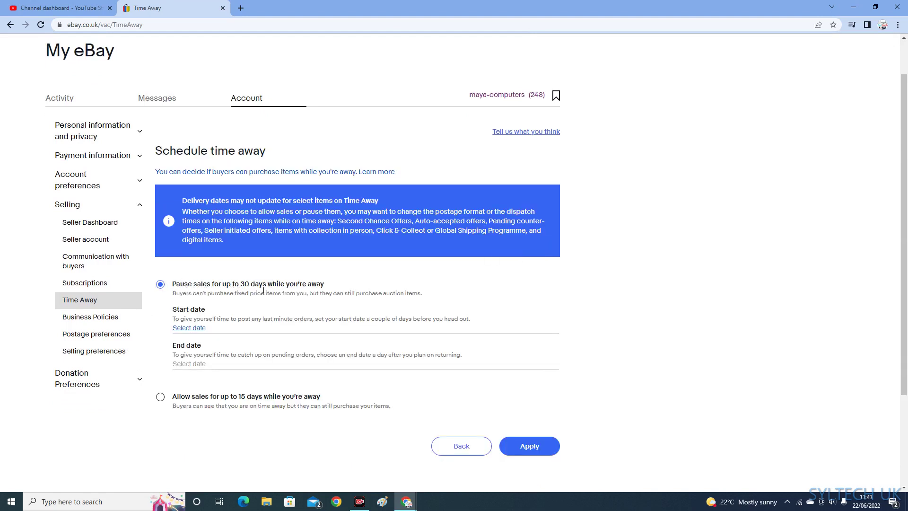
{"action": "scroll", "coordinate": [299, 318], "scroll_direction": "down", "scroll_amount": 3}
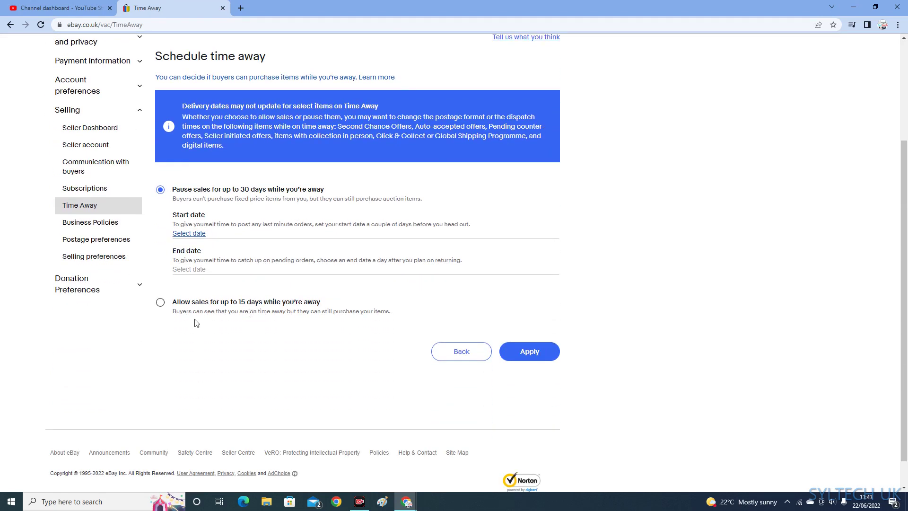
{"action": "left_click_drag", "start_coordinate": [179, 302], "coordinate": [329, 306]}
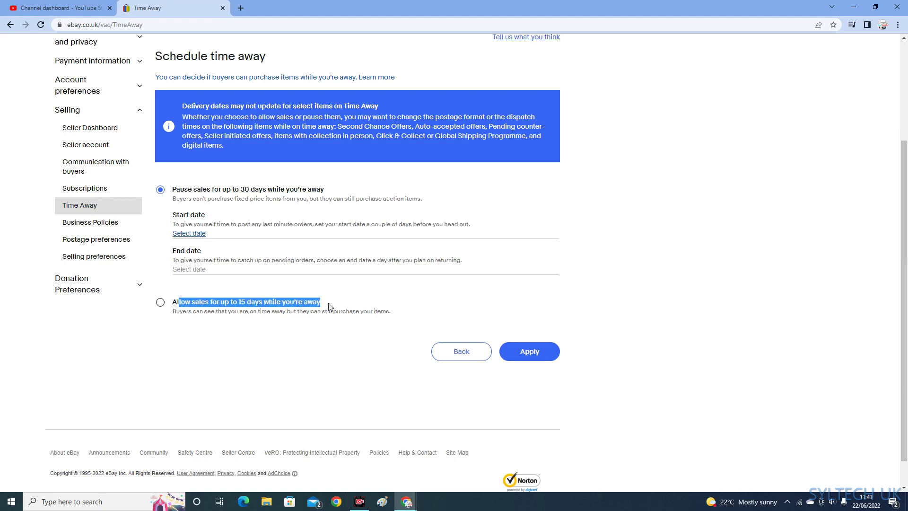
{"action": "left_click", "coordinate": [247, 288]}
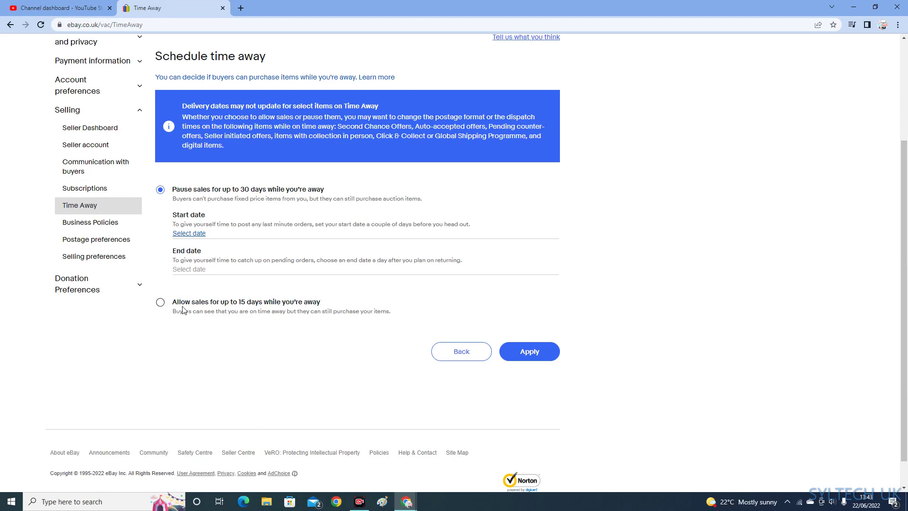
{"action": "left_click_drag", "start_coordinate": [180, 304], "coordinate": [325, 303]}
{"action": "left_click", "coordinate": [110, 303]}
{"action": "left_click", "coordinate": [160, 303]}
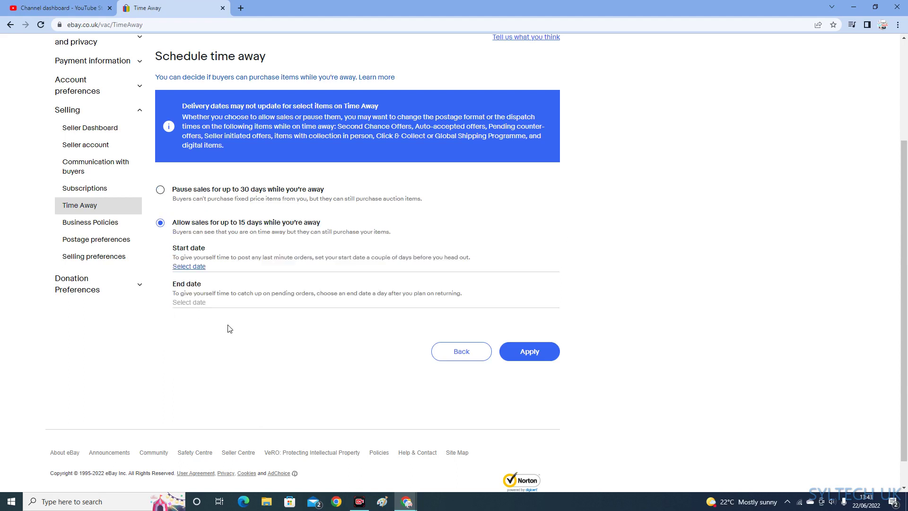
{"action": "left_click", "coordinate": [186, 267]}
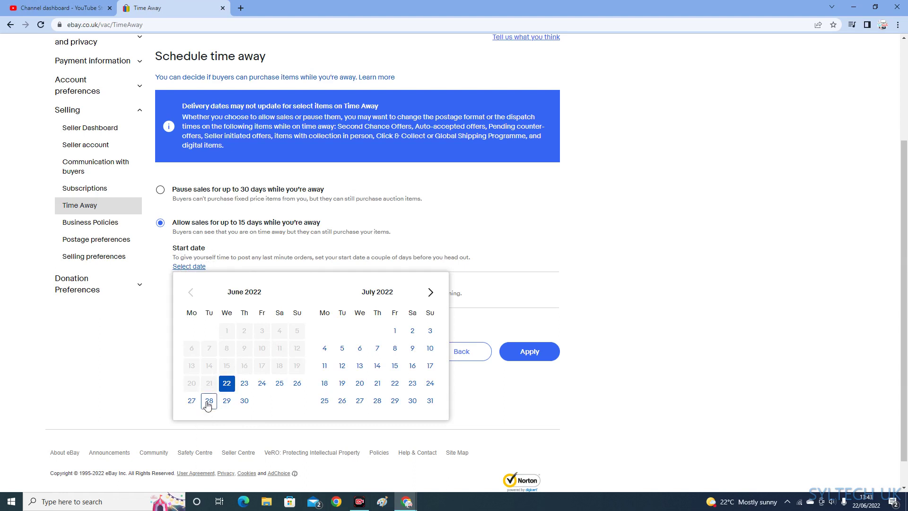
Step: Set the start date to 28 June 2022 and the end date to 12 July 2022
{"action": "left_click", "coordinate": [209, 401]}
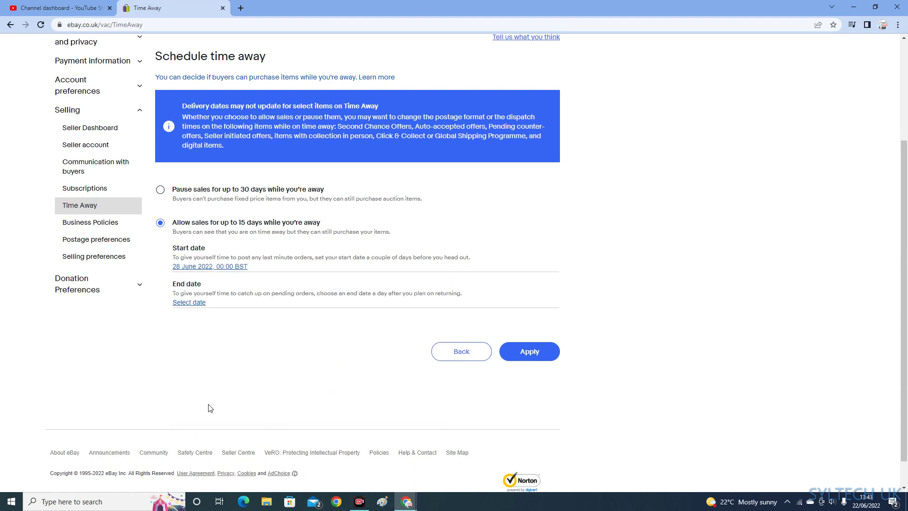
{"action": "left_click", "coordinate": [190, 302]}
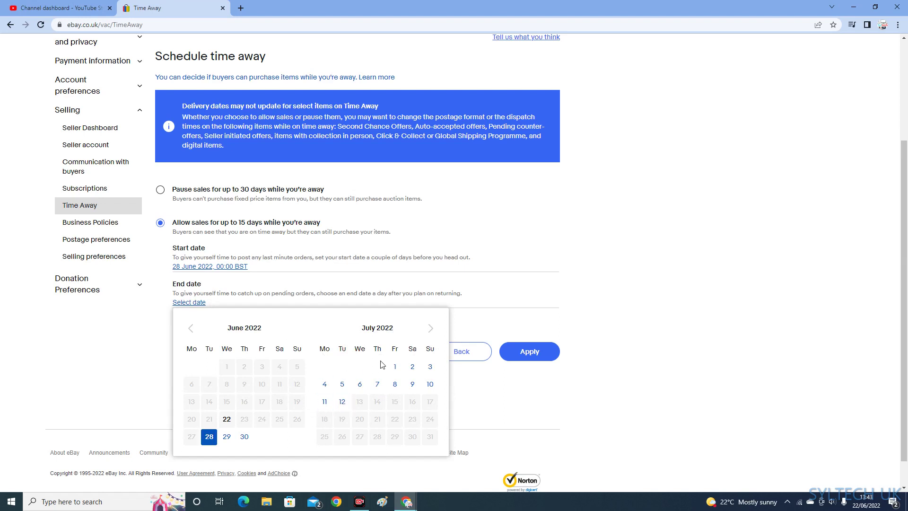
{"action": "left_click", "coordinate": [343, 401]}
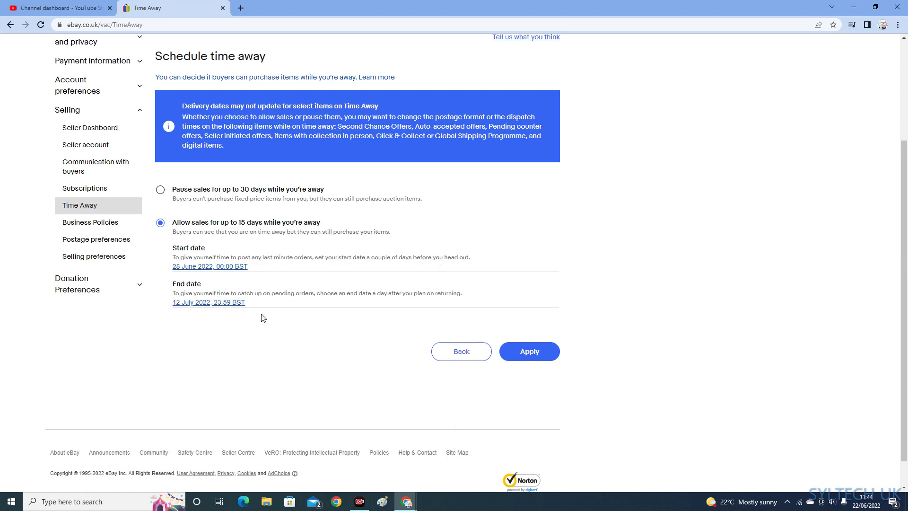
Step: Review the chosen start and end date details on the form
{"action": "left_click_drag", "start_coordinate": [164, 251], "coordinate": [280, 314]}
{"action": "left_click", "coordinate": [262, 340]}
{"action": "left_click_drag", "start_coordinate": [258, 306], "coordinate": [168, 248]}
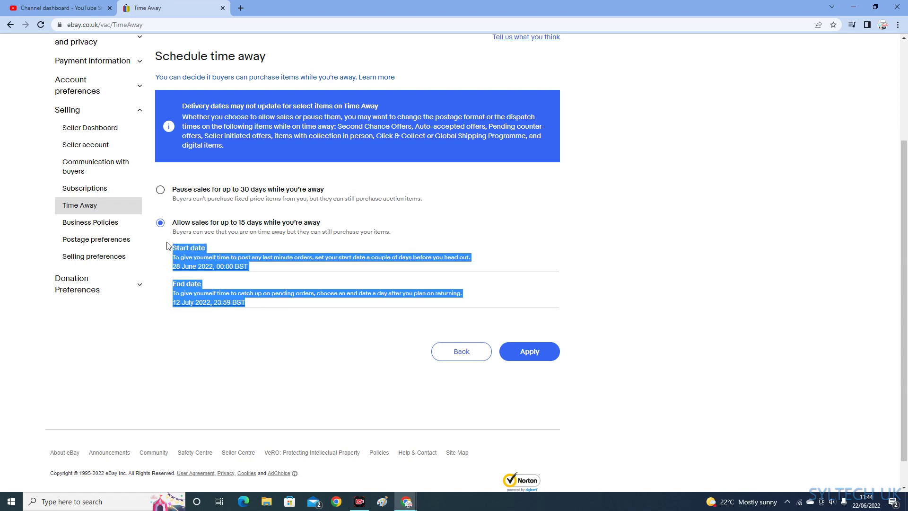
{"action": "left_click", "coordinate": [198, 382]}
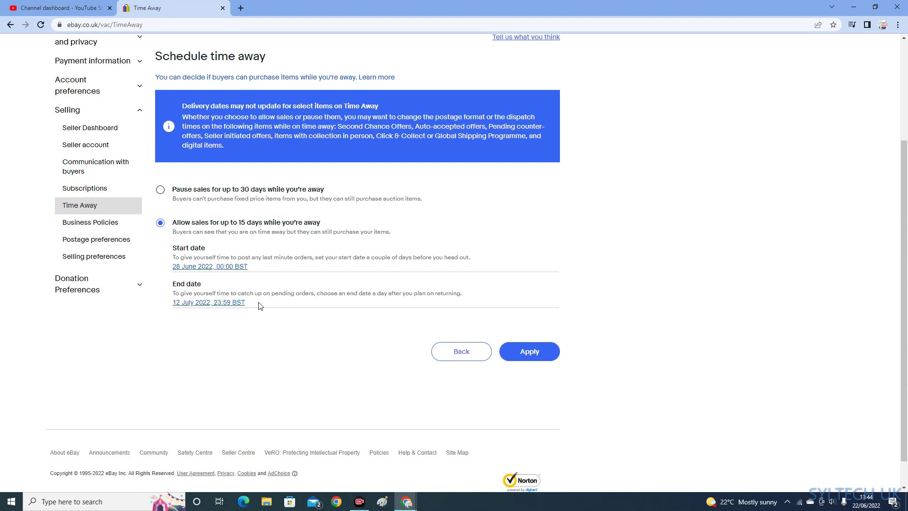
{"action": "scroll", "coordinate": [255, 323], "scroll_direction": "up", "scroll_amount": 2}
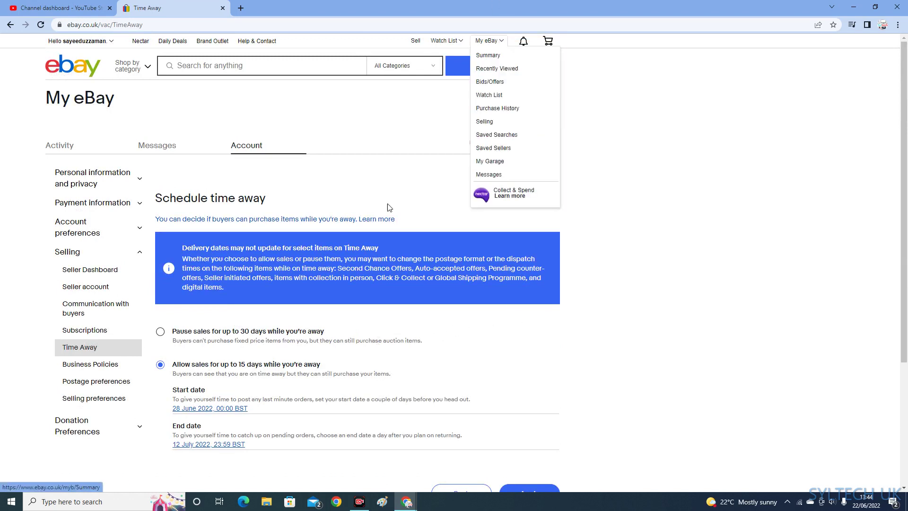
{"action": "scroll", "coordinate": [223, 455], "scroll_direction": "down", "scroll_amount": 2}
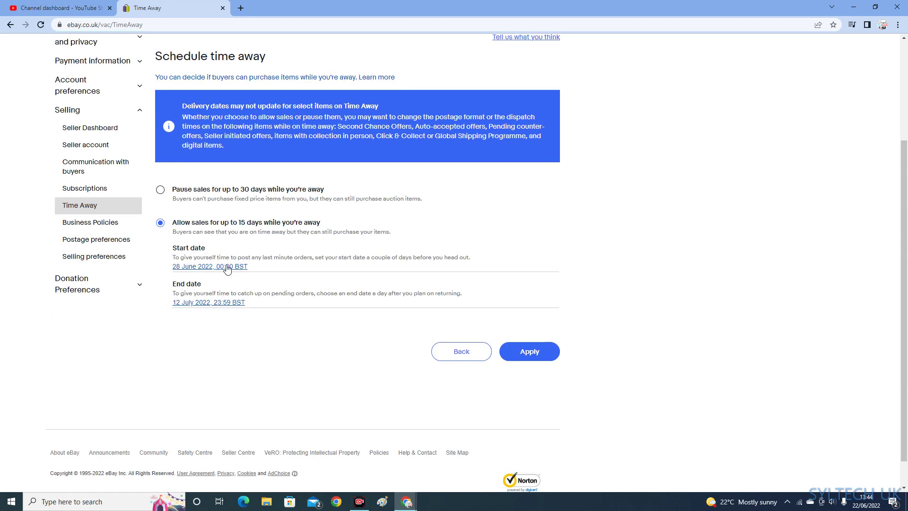
Step: Apply the time away so eBay confirms sales allowed 28 June–12 July, then return to Seller Hub
{"action": "left_click", "coordinate": [539, 352]}
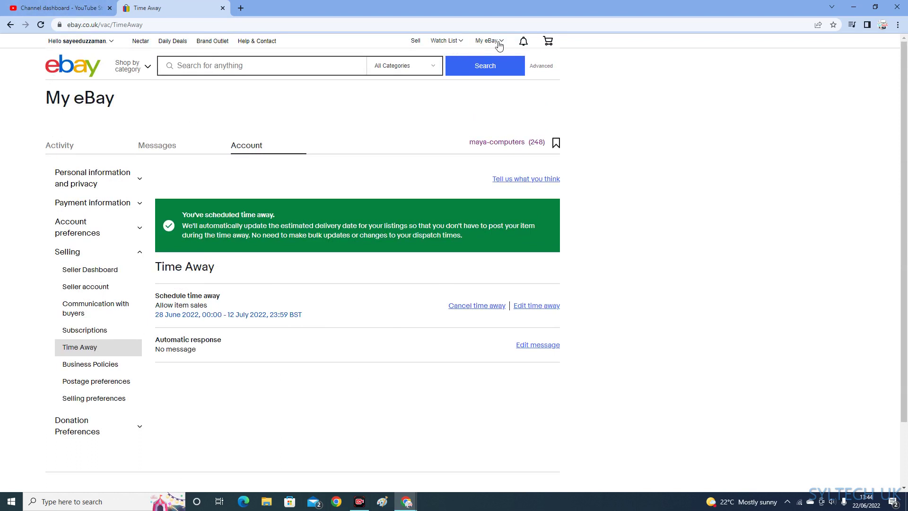
{"action": "mouse_move", "coordinate": [488, 41]}
{"action": "left_click", "coordinate": [484, 122]}
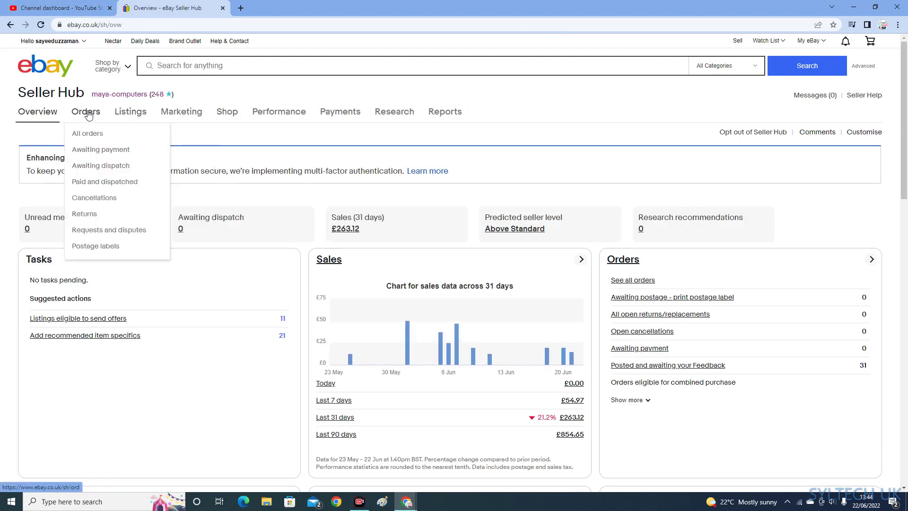
Step: Open the Manage active listings page showing 25 listings
{"action": "mouse_move", "coordinate": [131, 112]}
{"action": "left_click", "coordinate": [125, 148]}
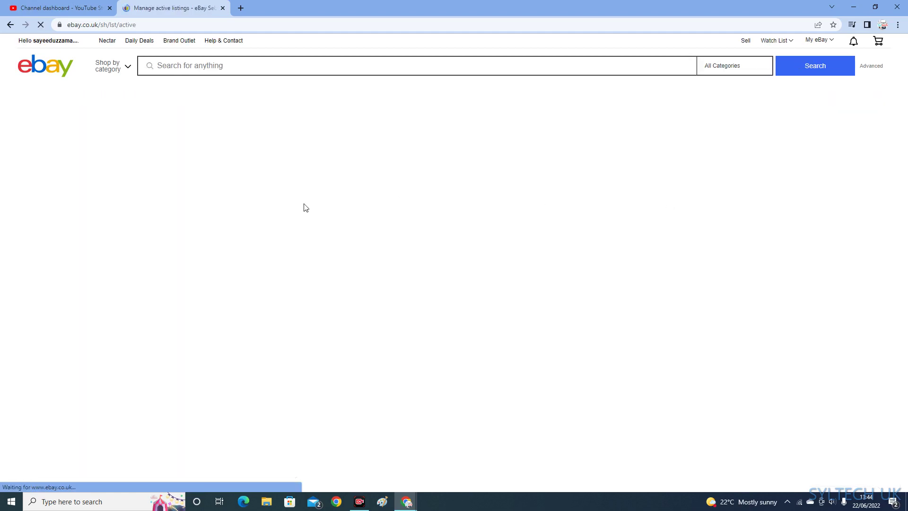
{"action": "scroll", "coordinate": [273, 221], "scroll_direction": "down", "scroll_amount": 1}
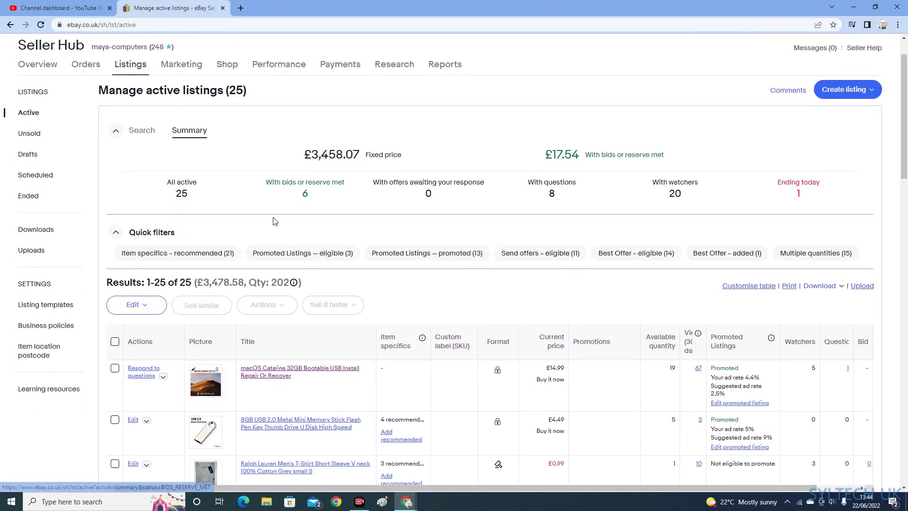
Step: View the macOS Catalina USB listing, close its tab, and go back to the Seller Hub overview
{"action": "left_click", "coordinate": [305, 367]}
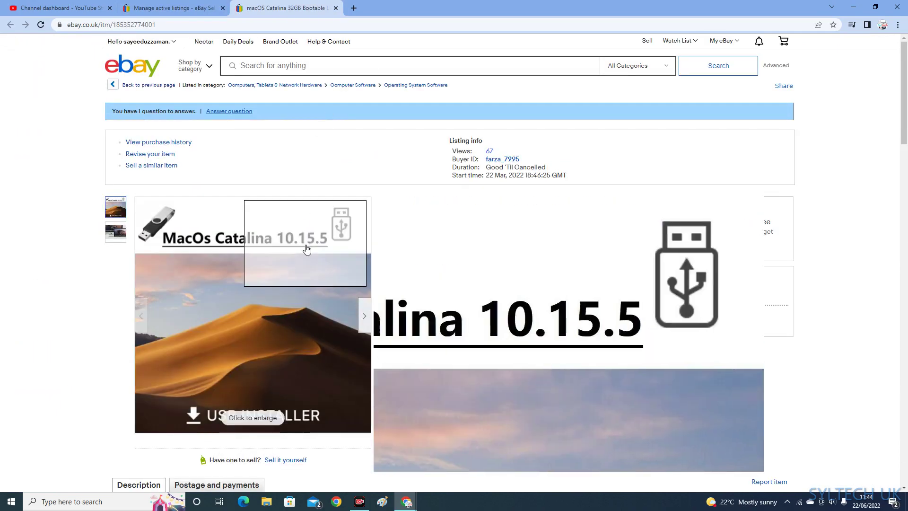
{"action": "scroll", "coordinate": [694, 137], "scroll_direction": "down", "scroll_amount": 5}
{"action": "scroll", "coordinate": [693, 136], "scroll_direction": "down", "scroll_amount": 5}
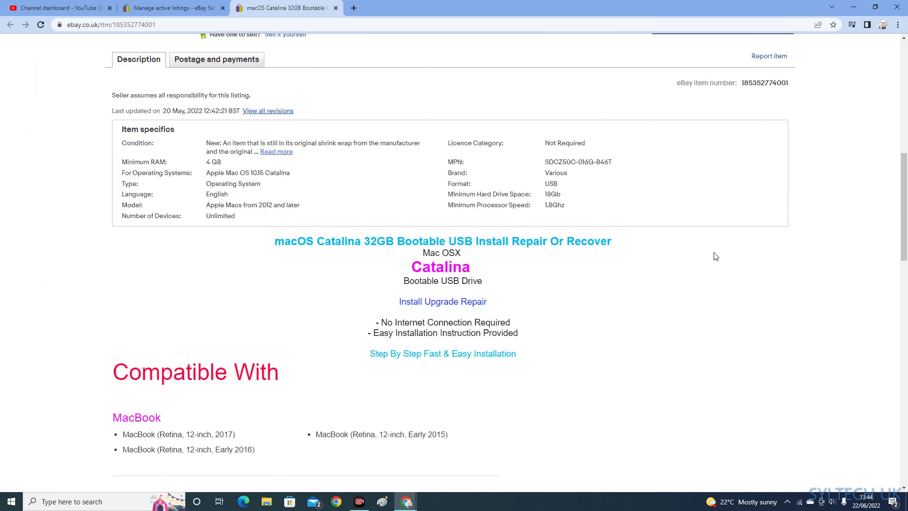
{"action": "scroll", "coordinate": [694, 136], "scroll_direction": "up", "scroll_amount": 4}
{"action": "scroll", "coordinate": [686, 258], "scroll_direction": "down", "scroll_amount": 10}
{"action": "scroll", "coordinate": [685, 258], "scroll_direction": "down", "scroll_amount": 2}
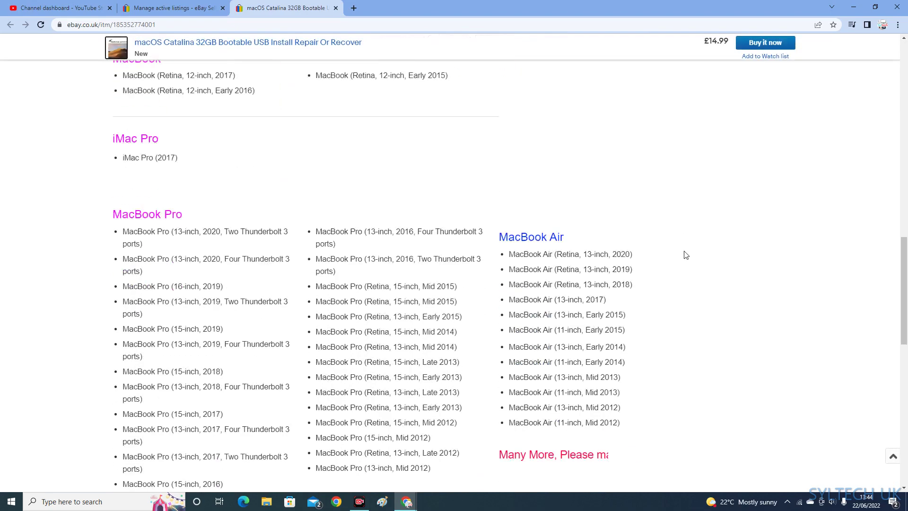
{"action": "scroll", "coordinate": [686, 259], "scroll_direction": "down", "scroll_amount": 2}
{"action": "scroll", "coordinate": [686, 252], "scroll_direction": "up", "scroll_amount": 10}
{"action": "scroll", "coordinate": [686, 251], "scroll_direction": "up", "scroll_amount": 10}
{"action": "scroll", "coordinate": [686, 251], "scroll_direction": "up", "scroll_amount": 5}
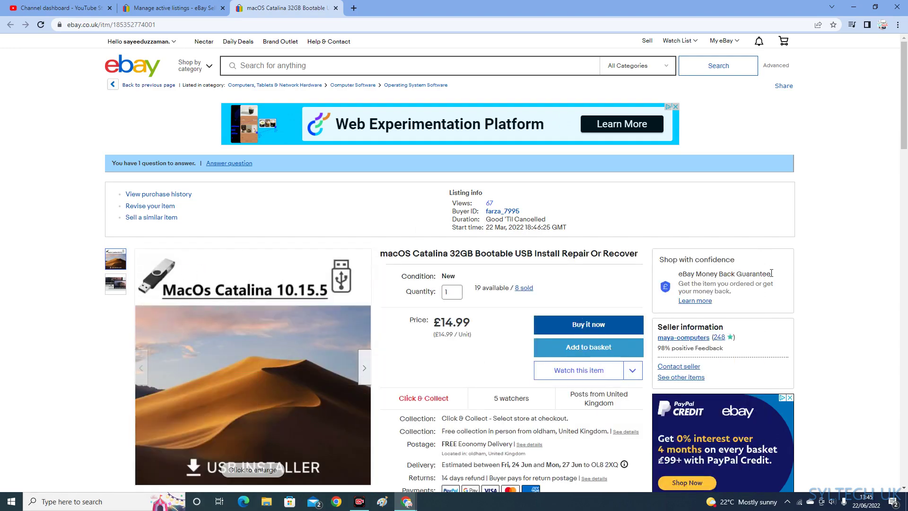
{"action": "left_click", "coordinate": [337, 7]}
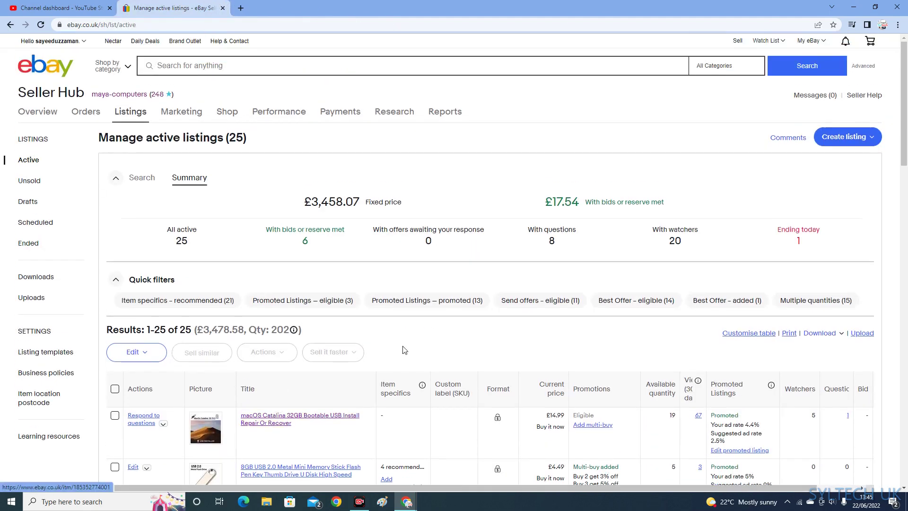
{"action": "left_click", "coordinate": [38, 111]}
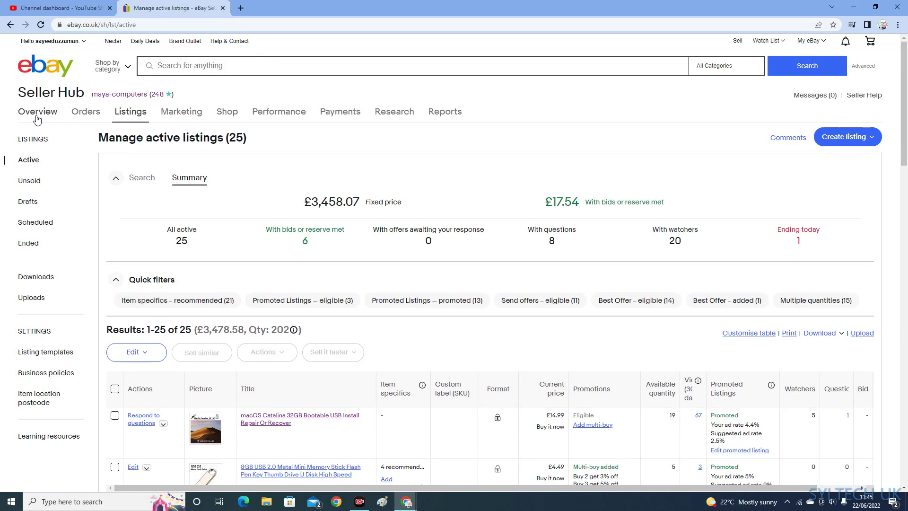